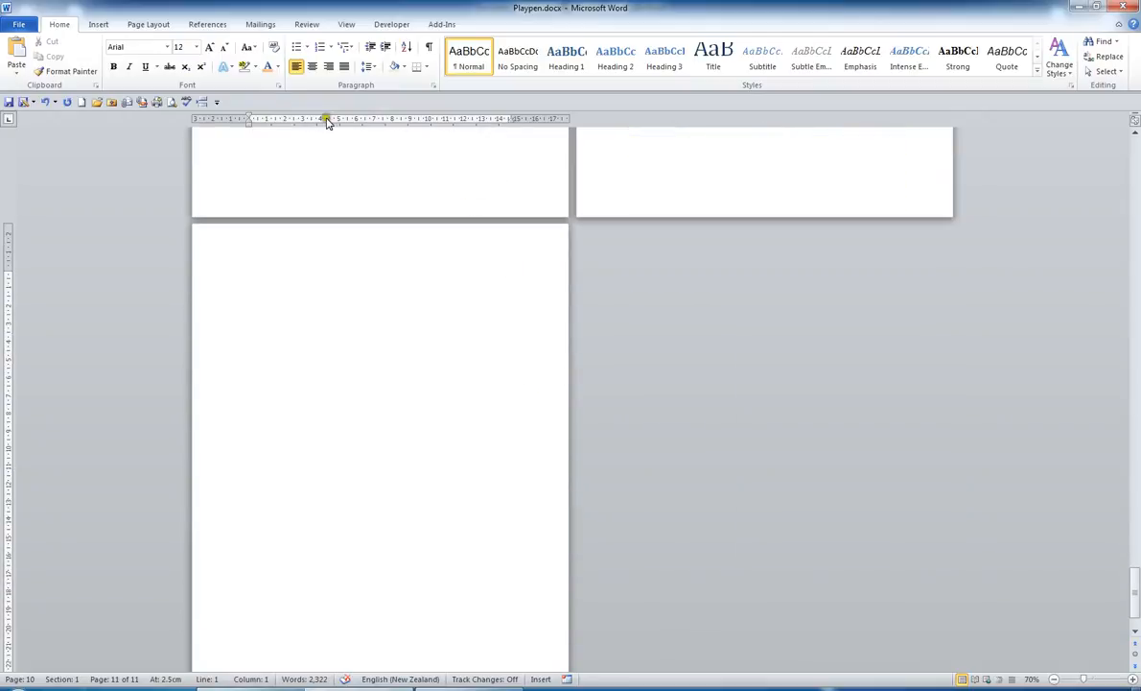
Insert the Penguins.jpg picture from the Sample Pictures folder on the blank last page.
left_click(99, 26)
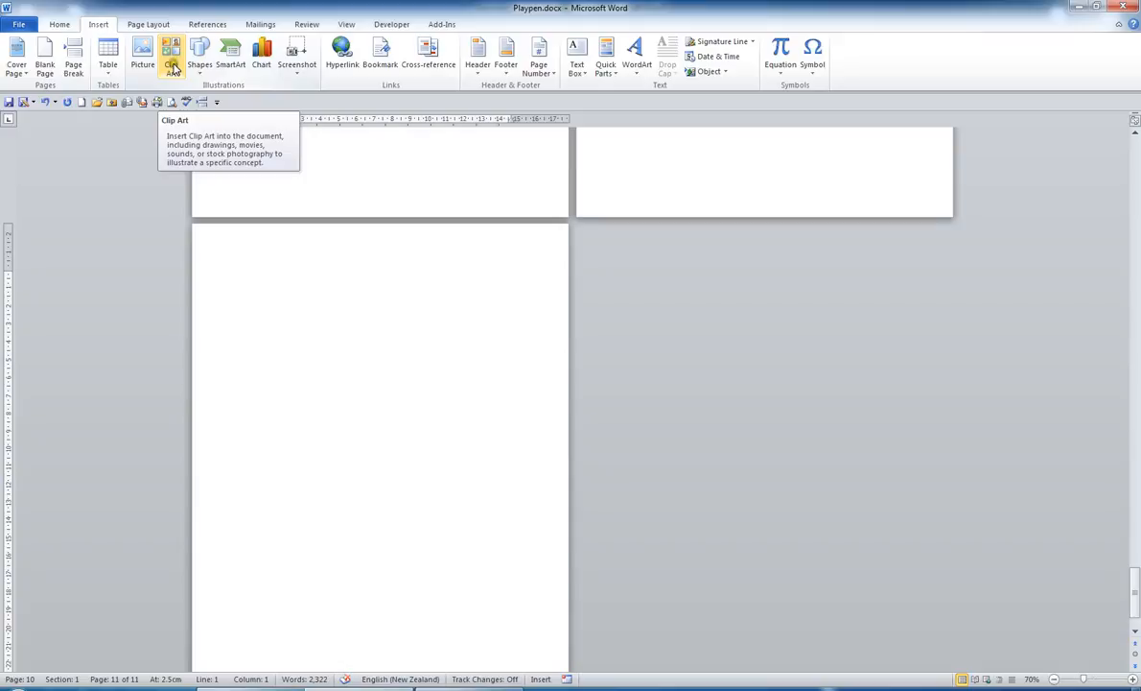
left_click(142, 56)
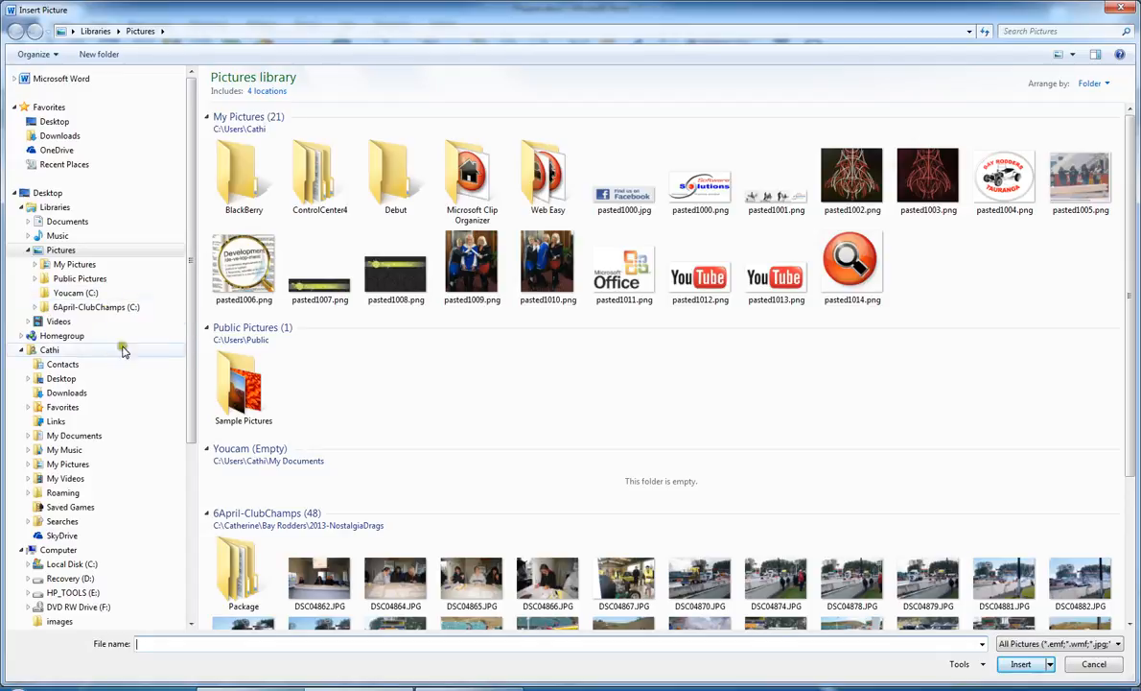
double_click(235, 379)
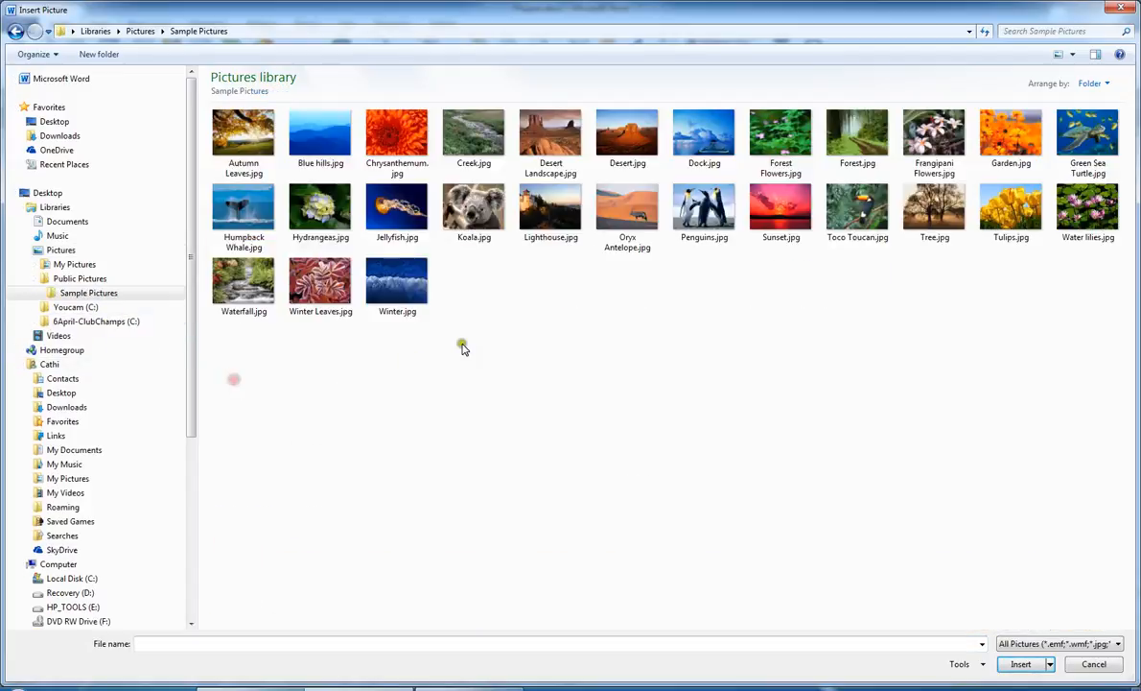
double_click(708, 210)
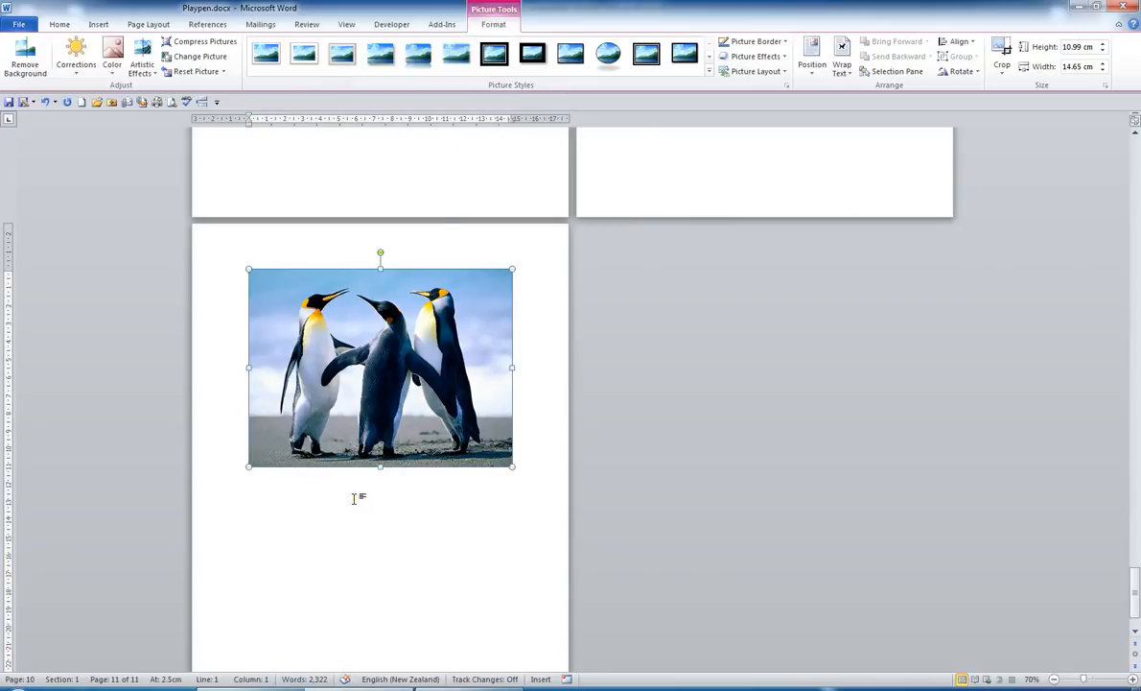
left_click(531, 458)
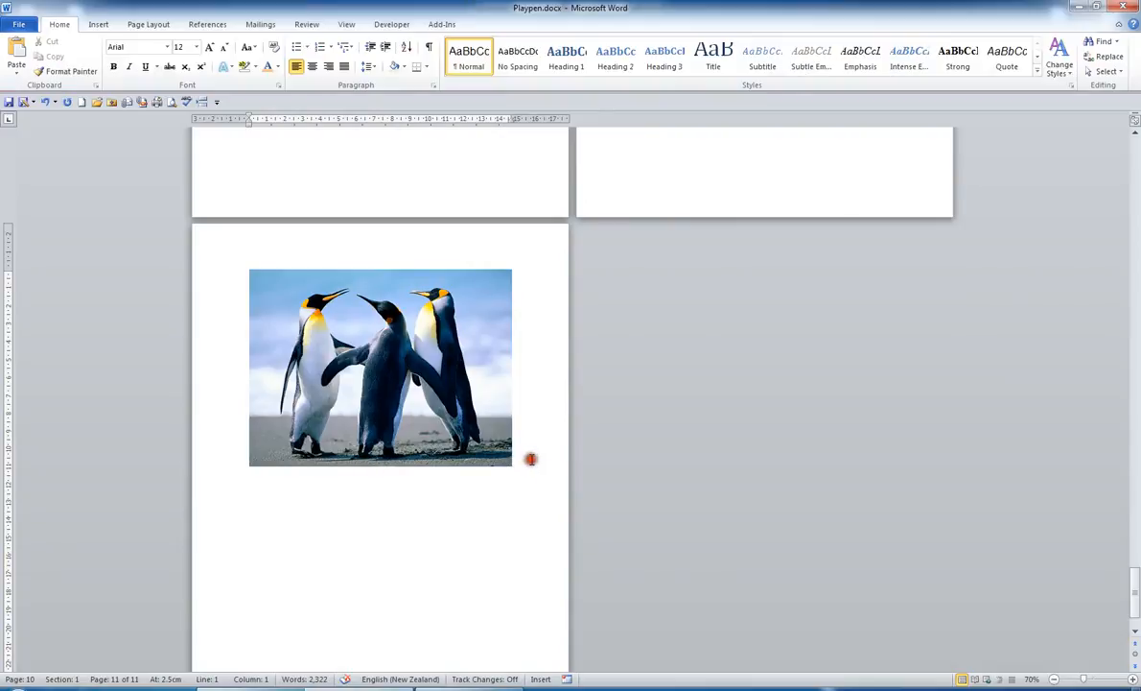
Start background removal on the penguin picture and extend the kept area downward and slightly to the right, taking in the feet.
double_click(366, 376)
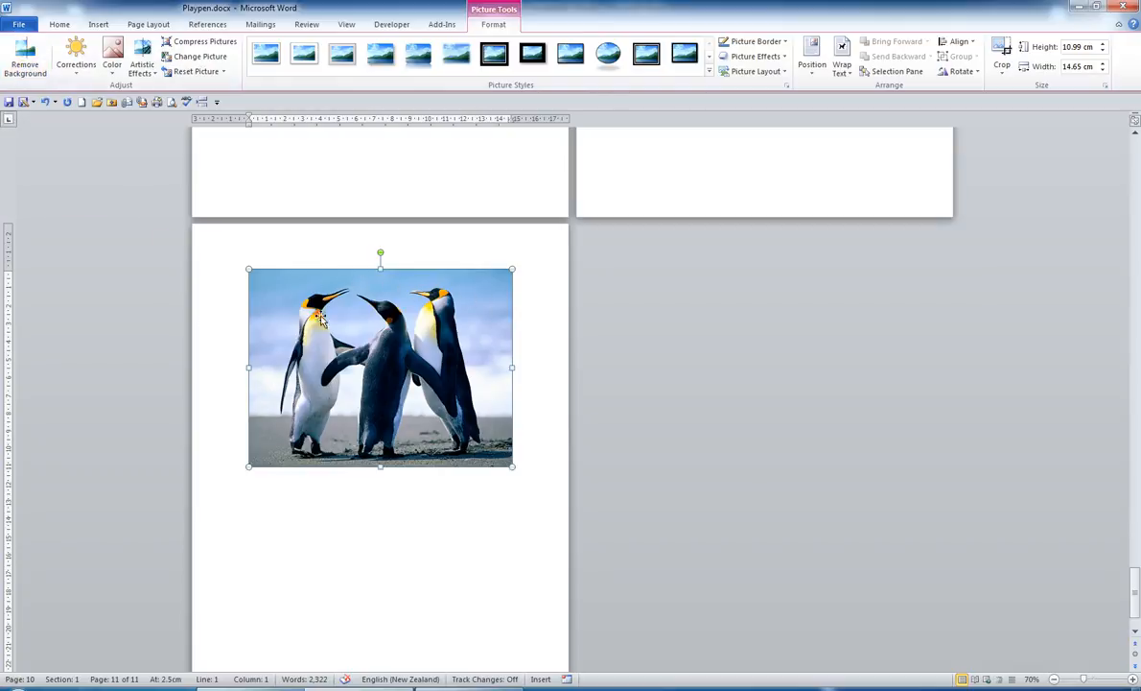
left_click(25, 56)
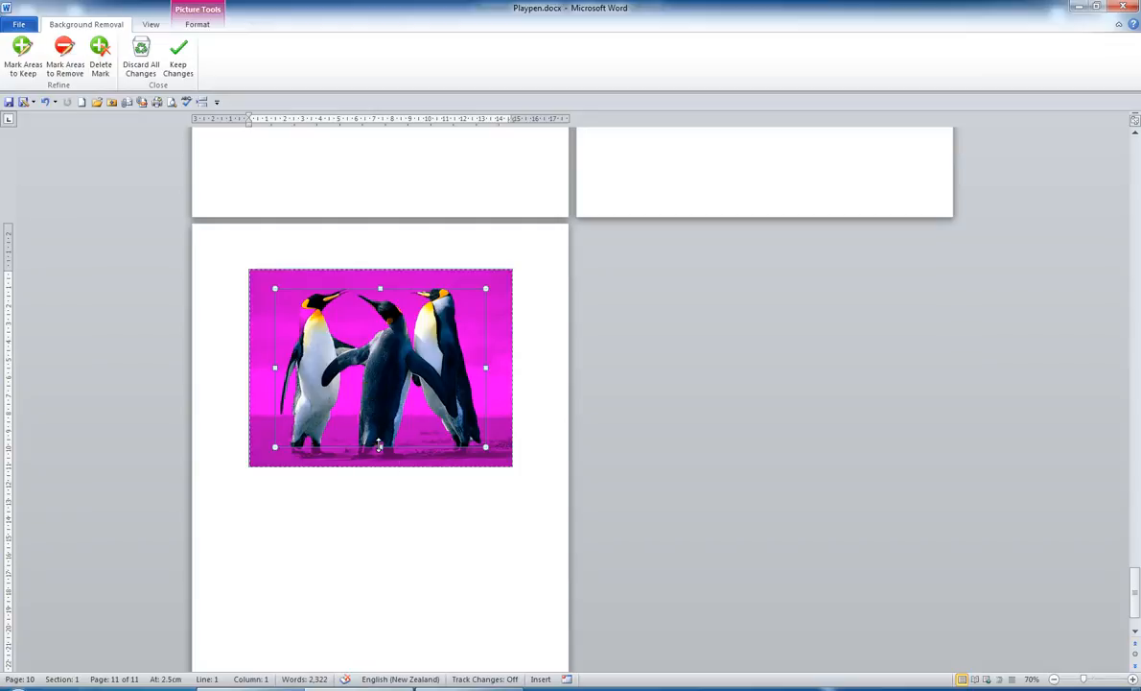
left_click_drag(379, 443, 375, 462)
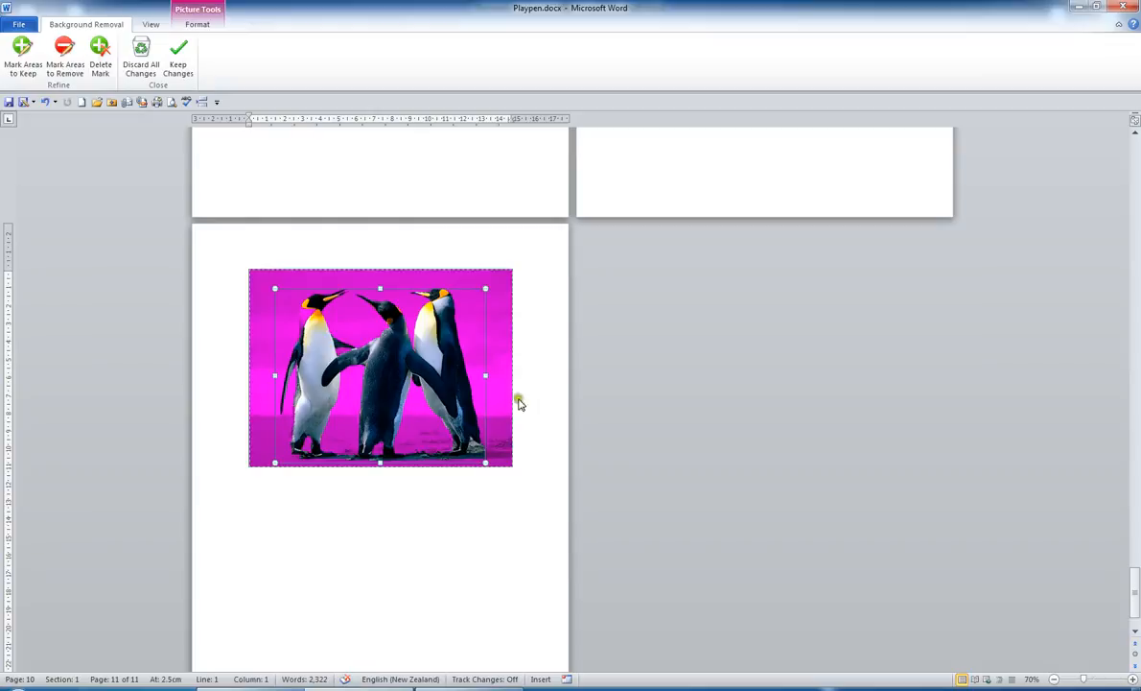
left_click_drag(486, 375, 489, 375)
Mark the first penguin's neck, the middle penguin's chest and the ground by the feet as areas to keep, and keep the background removal.
left_click(22, 56)
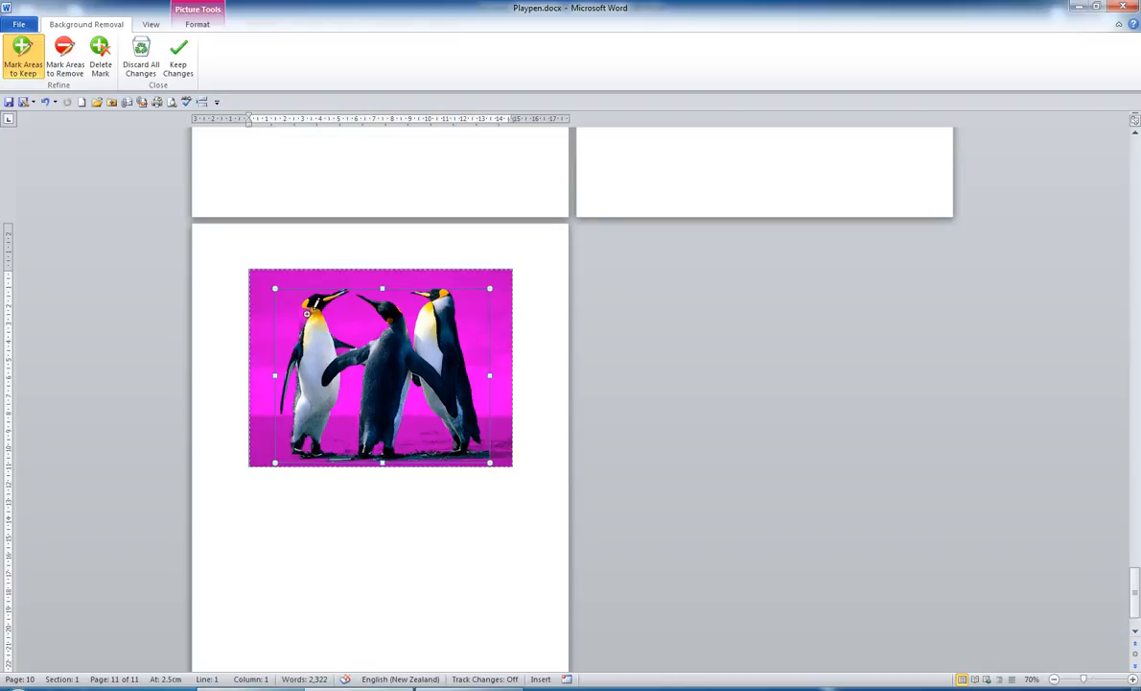
left_click(313, 310)
left_click(379, 335)
left_click(296, 455)
left_click(301, 455)
left_click(289, 453)
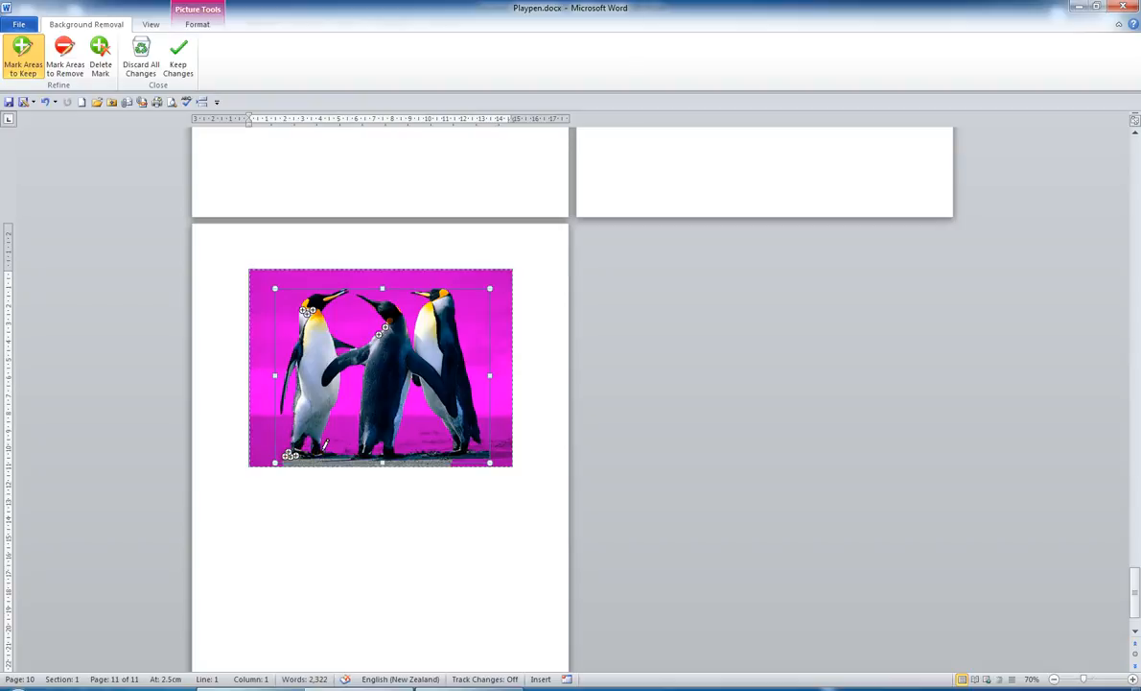
left_click(177, 69)
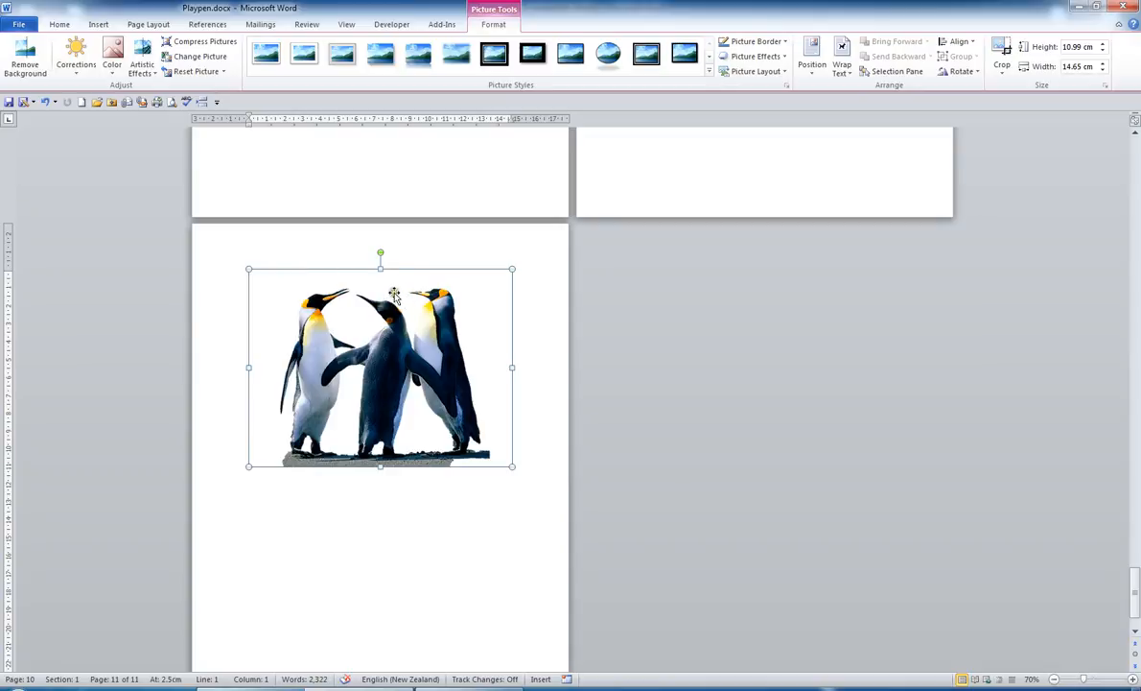
Crop the penguin picture's right, top and left edges close to the penguins, to about 10.08 cm high and 11.83 cm wide.
left_click(1002, 55)
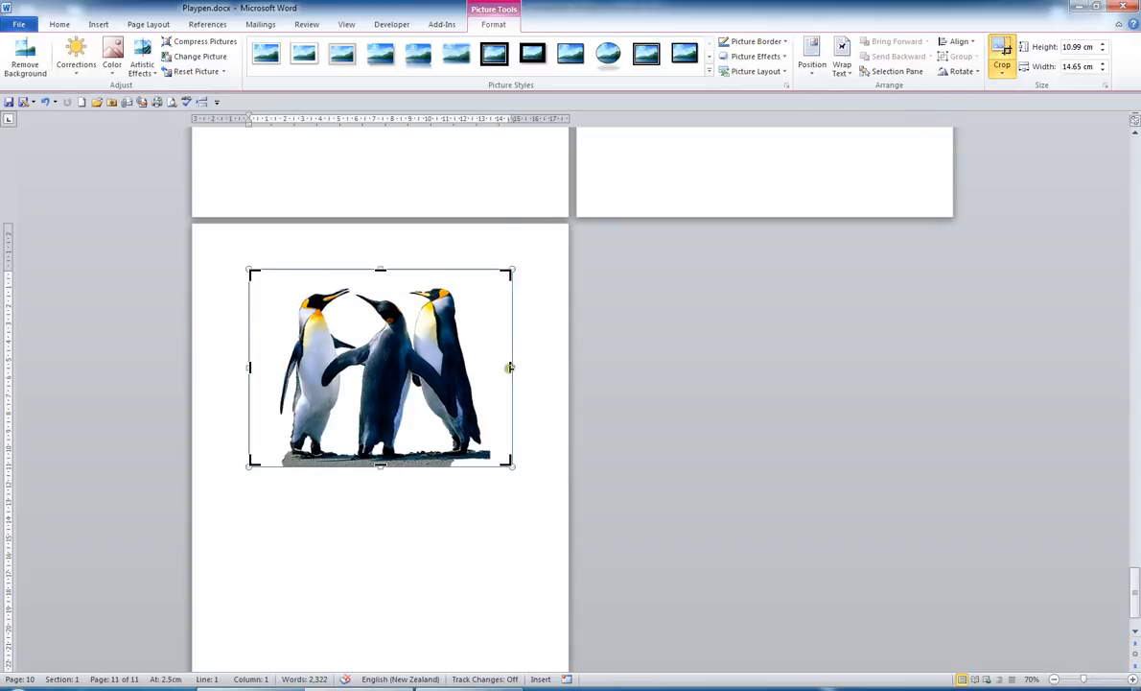
left_click_drag(510, 367, 489, 369)
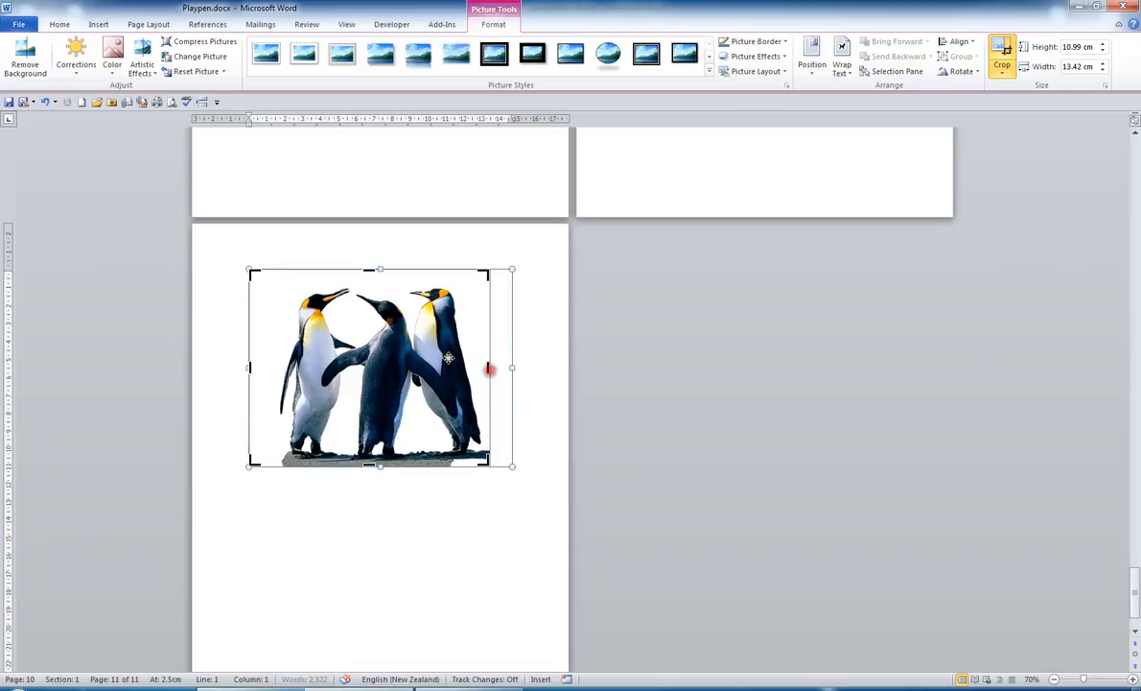
left_click_drag(368, 269, 362, 287)
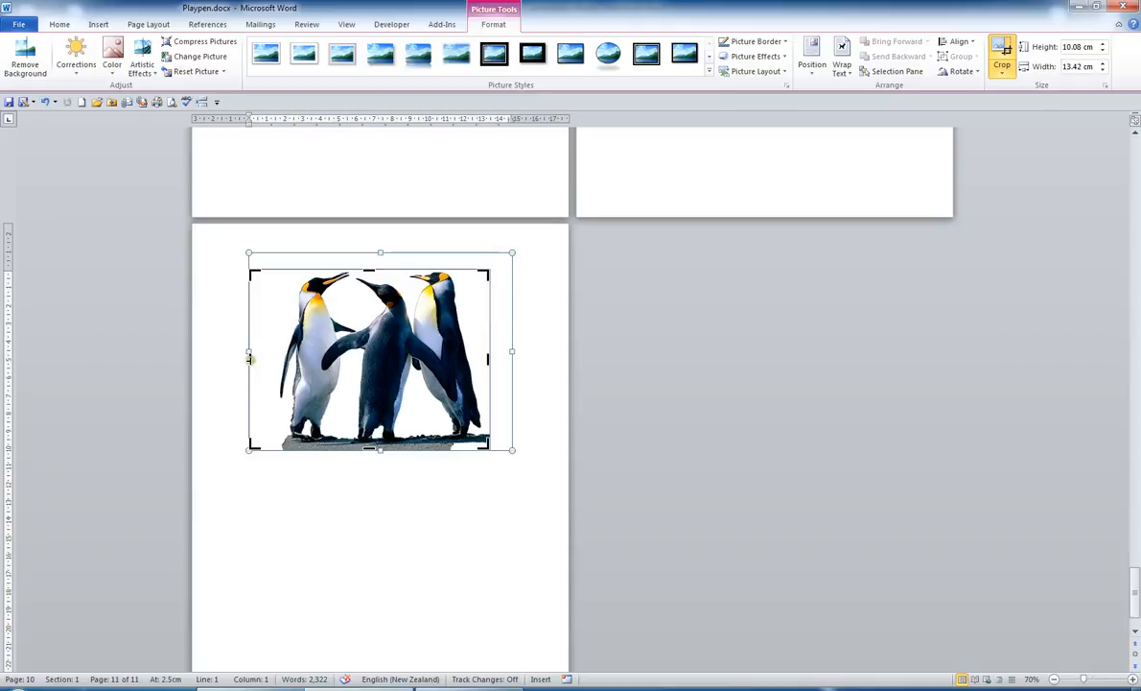
left_click_drag(249, 358, 276, 356)
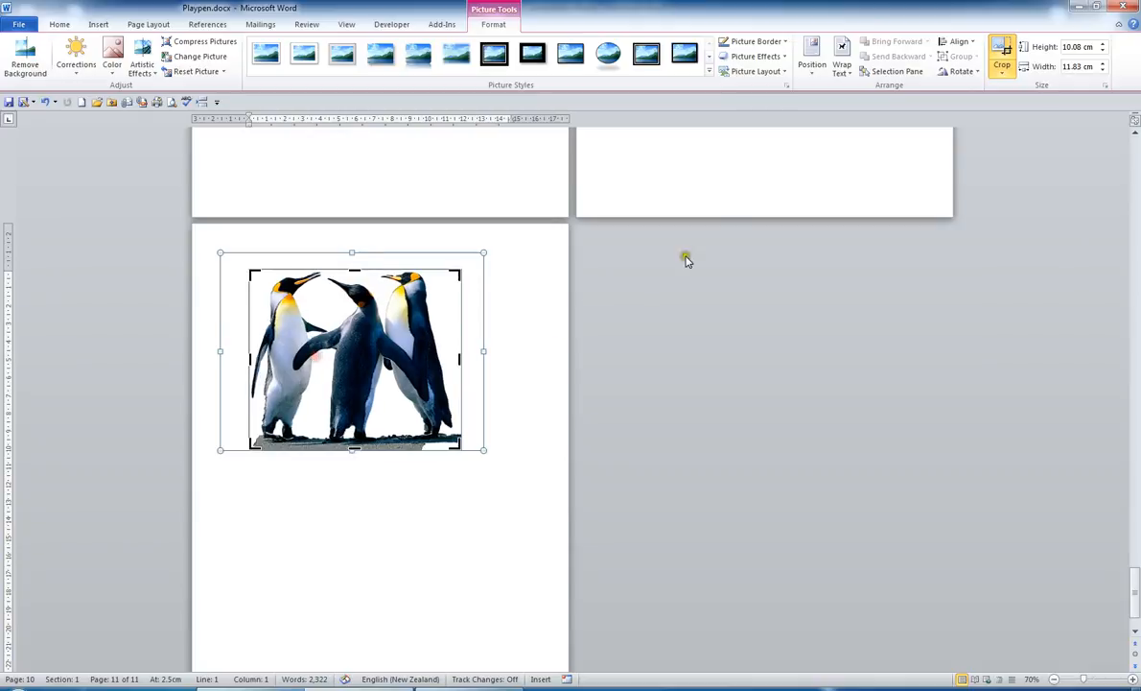
left_click(1004, 48)
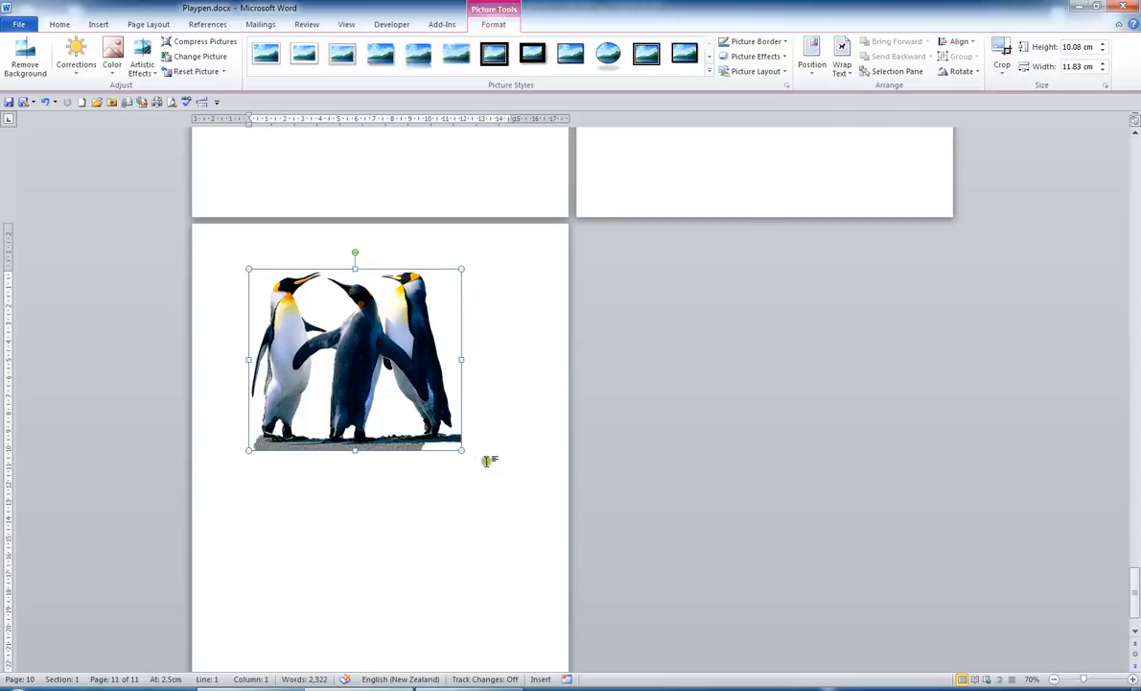
Enlarge the cropped picture to about 12.25 cm high by 14.37 cm wide and apply the Sharpen: 50% correction.
left_click_drag(461, 451, 507, 483)
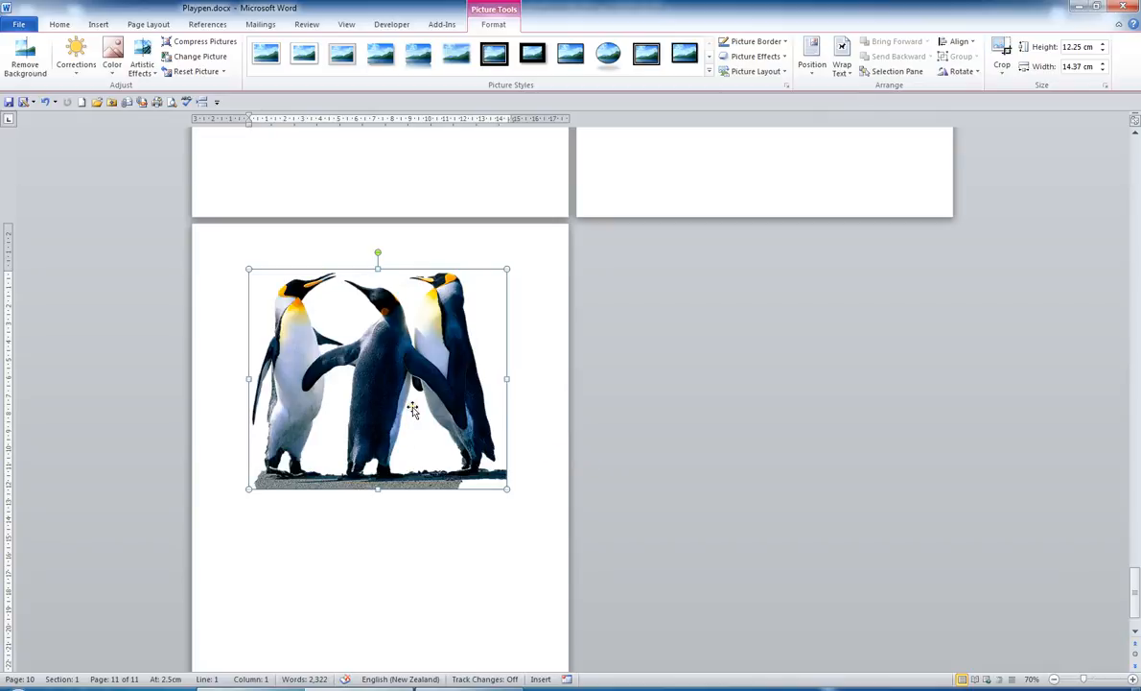
left_click(76, 56)
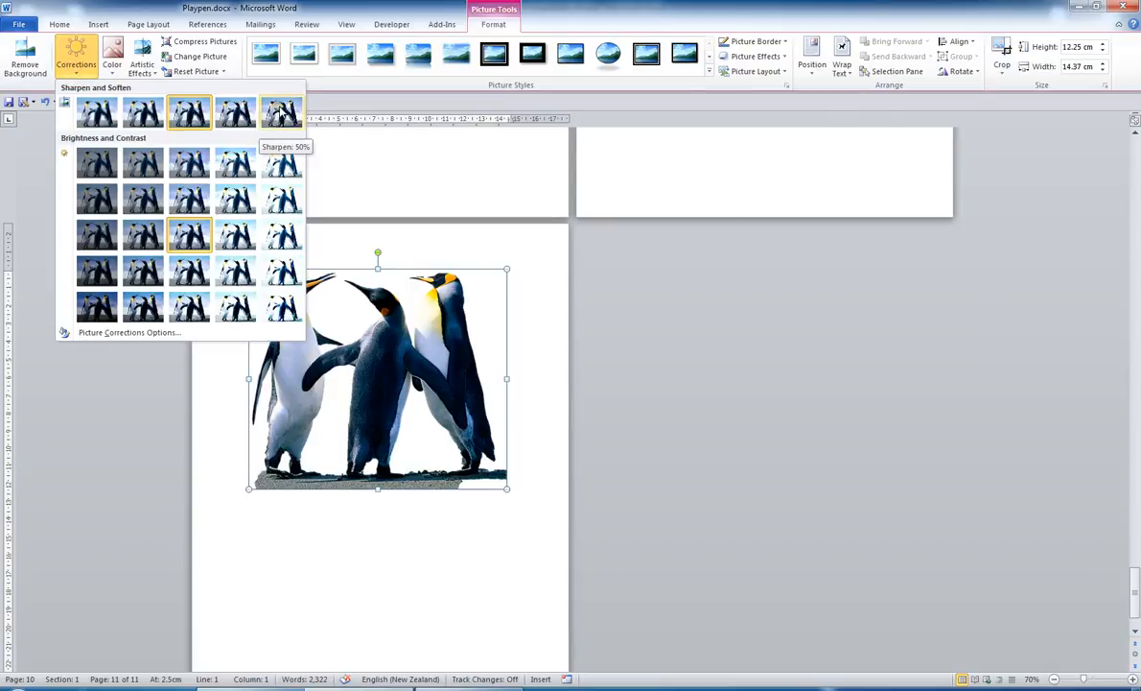
left_click(281, 114)
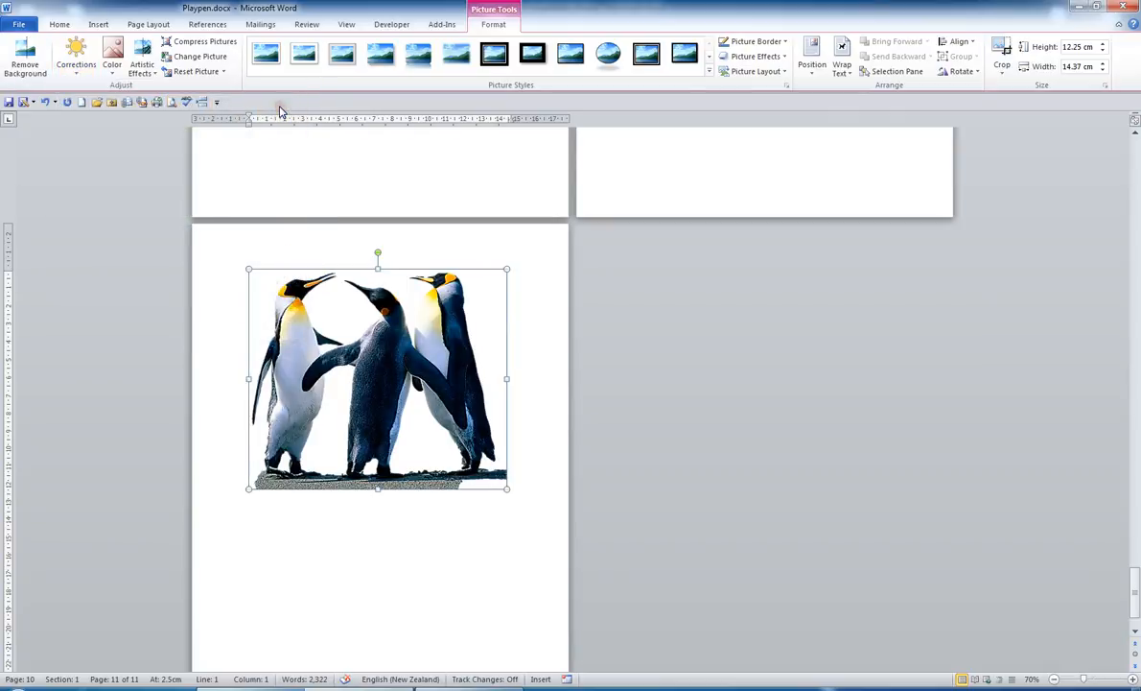
Recolor the penguin picture to Grayscale and apply the grayscale pencil artistic effect.
left_click(111, 72)
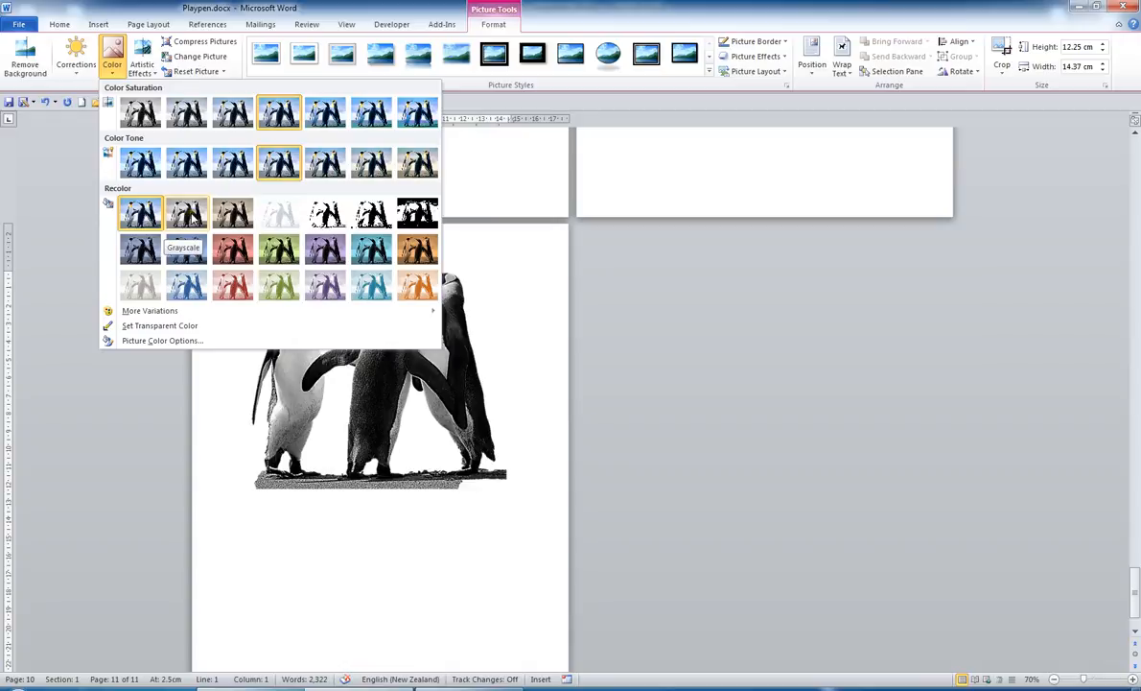
left_click(188, 216)
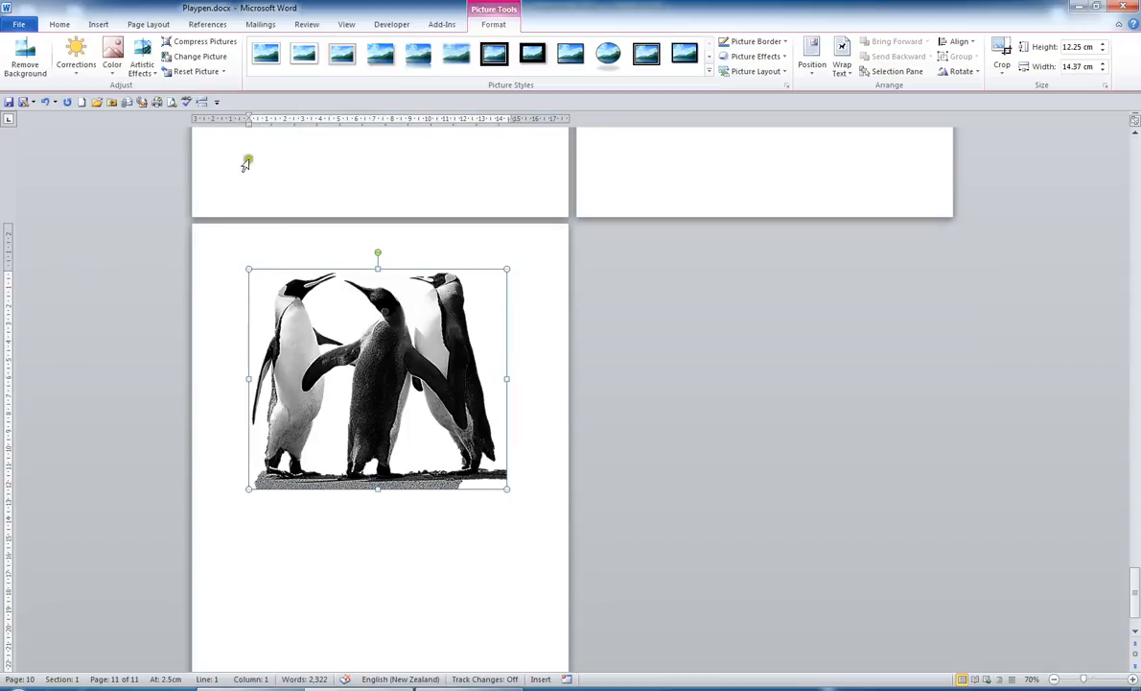
left_click(139, 66)
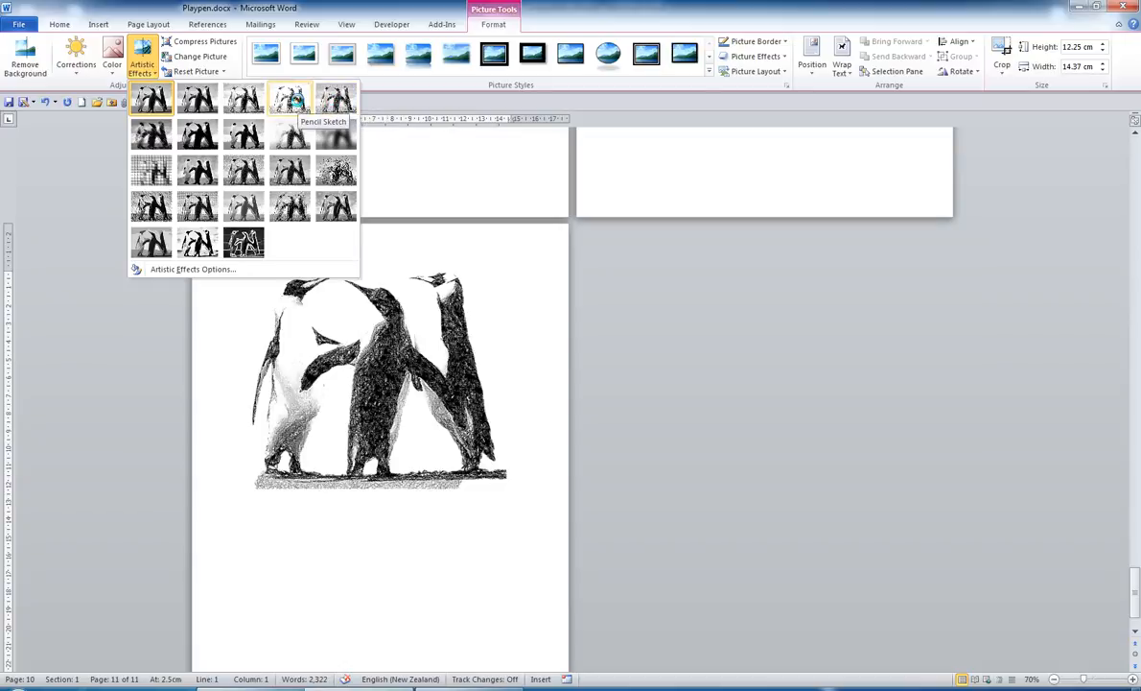
left_click(242, 100)
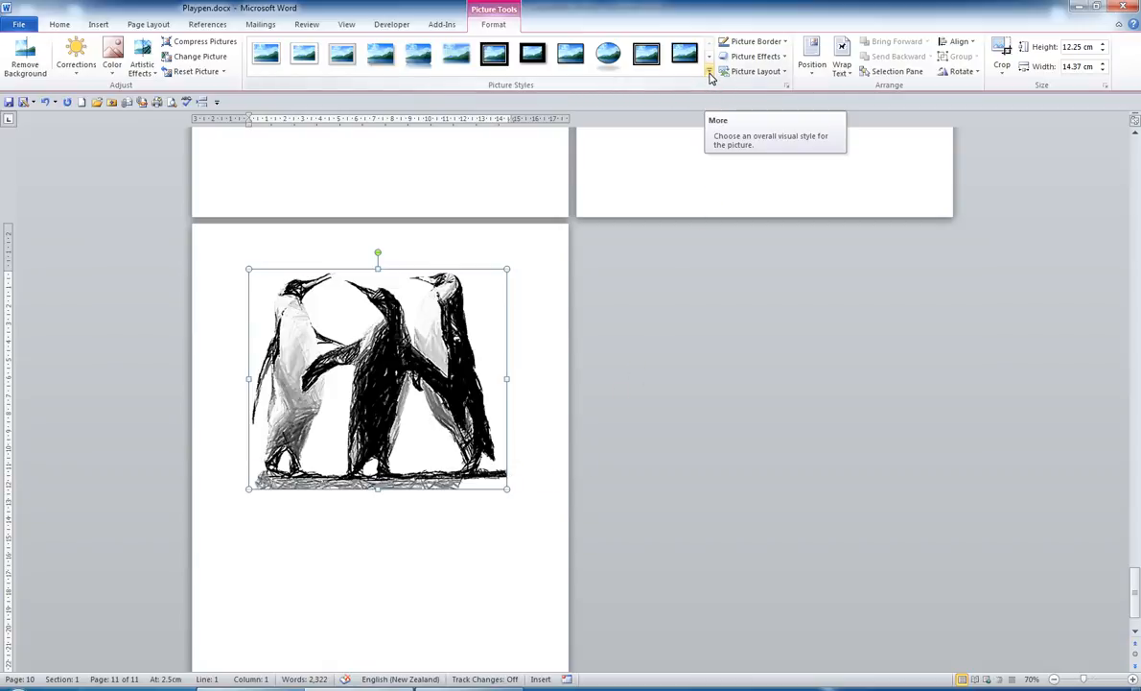
Apply the picture style with a white border and rounded diagonal corners to the penguin picture.
scroll(678, 262, "up", 3)
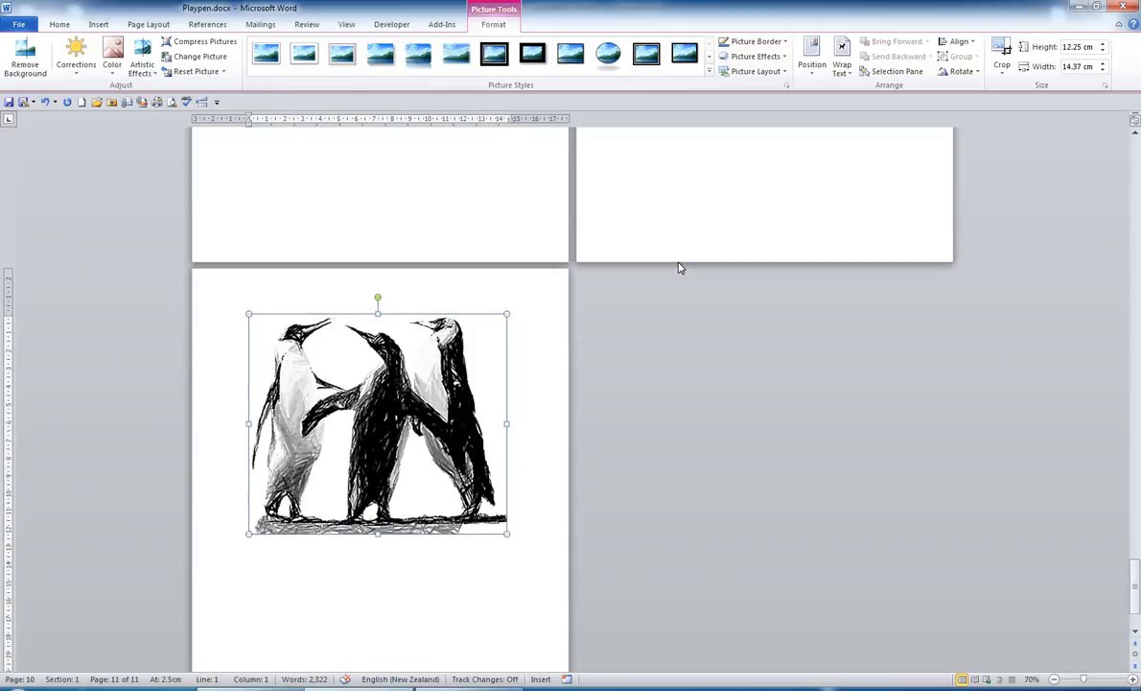
scroll(678, 262, "down", 1)
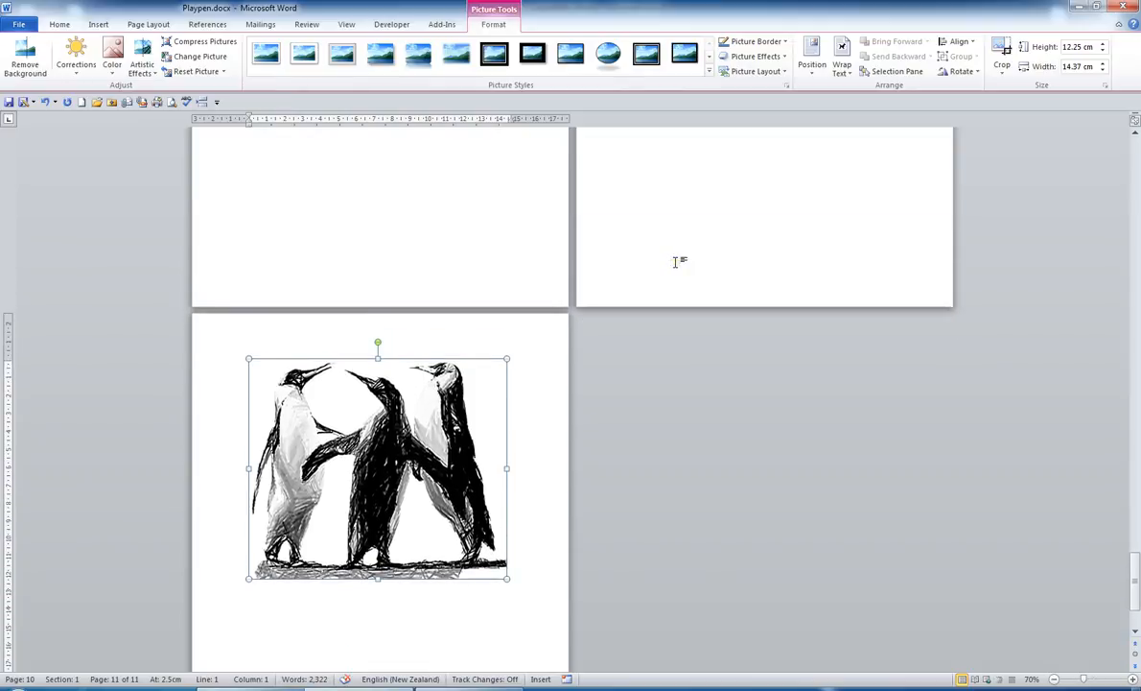
left_click(710, 72)
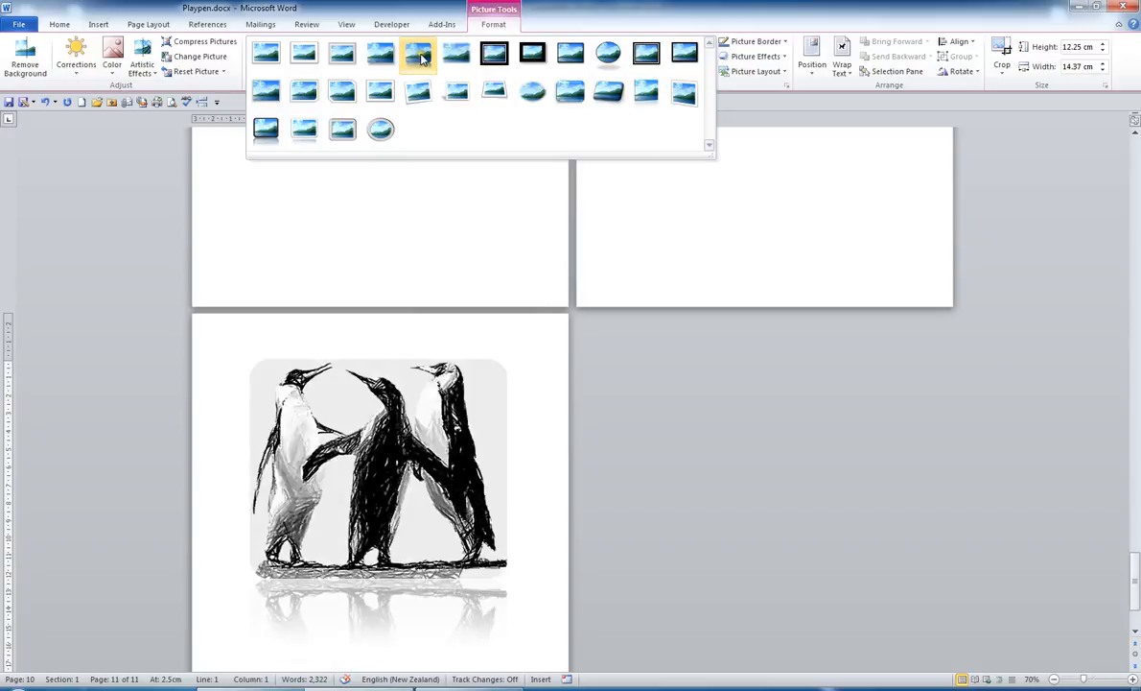
left_click(308, 99)
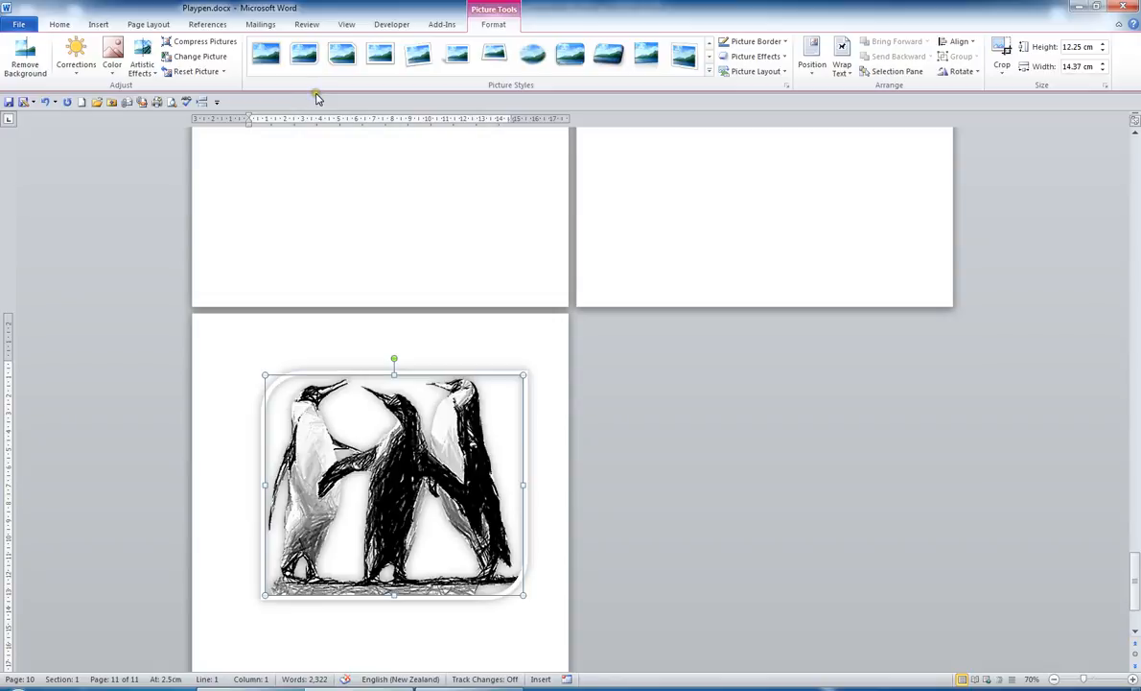
Compress the pictures at document resolution, deleting cropped areas, with the option to apply only to this picture cleared.
left_click(225, 45)
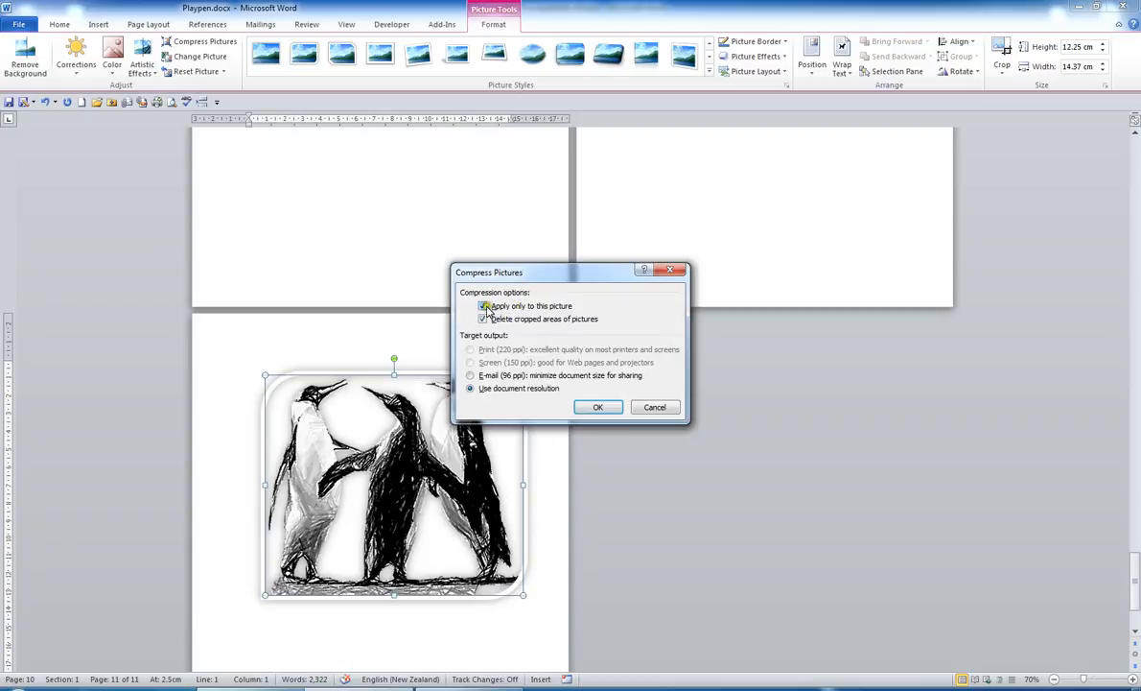
left_click(483, 305)
left_click(600, 408)
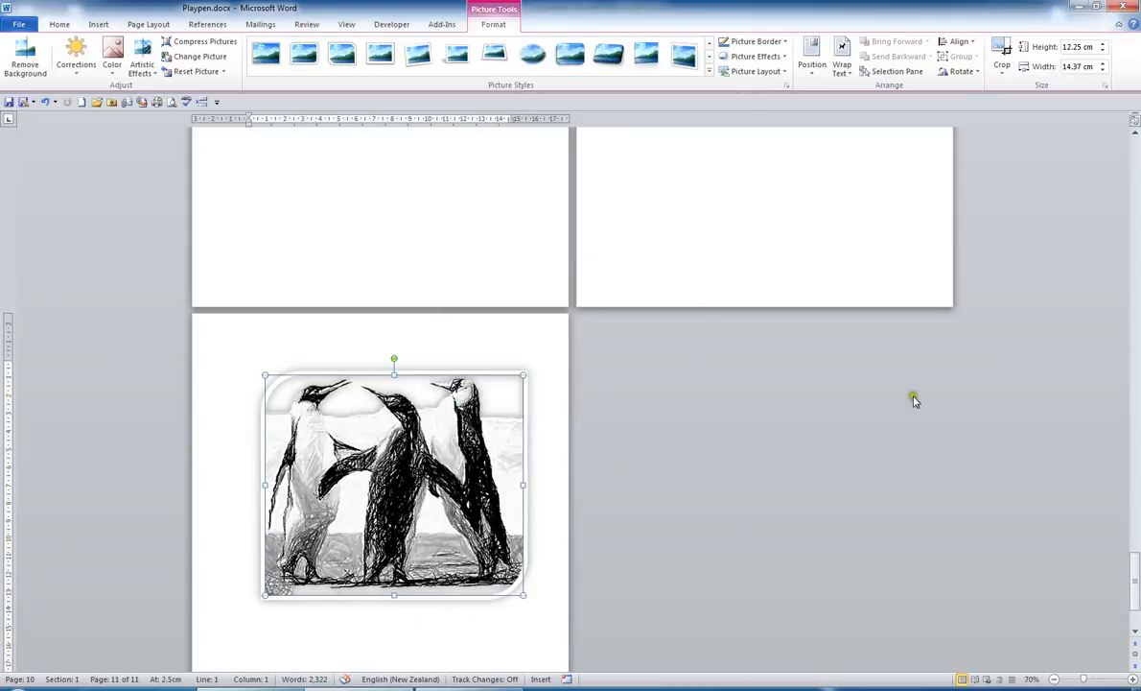
Reduce the penguin picture's height to 6.2 cm, keeping its proportions.
left_click(1102, 51)
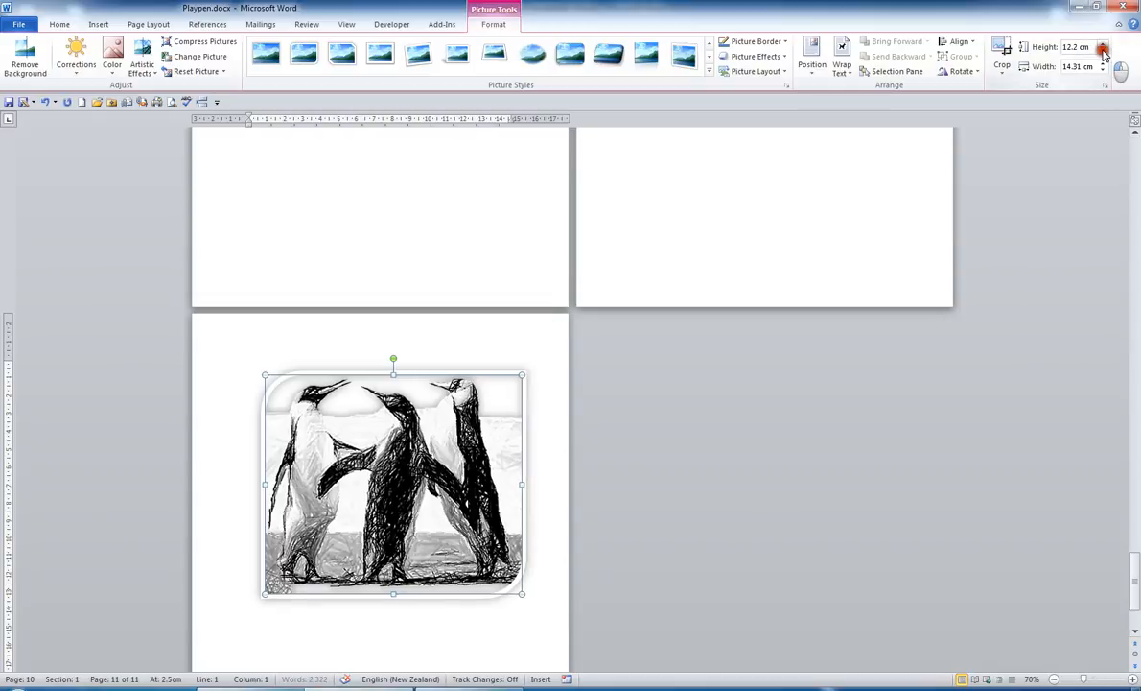
left_click(1102, 51)
left_click(1102, 51)
left_click(1102, 50)
left_click(1102, 50)
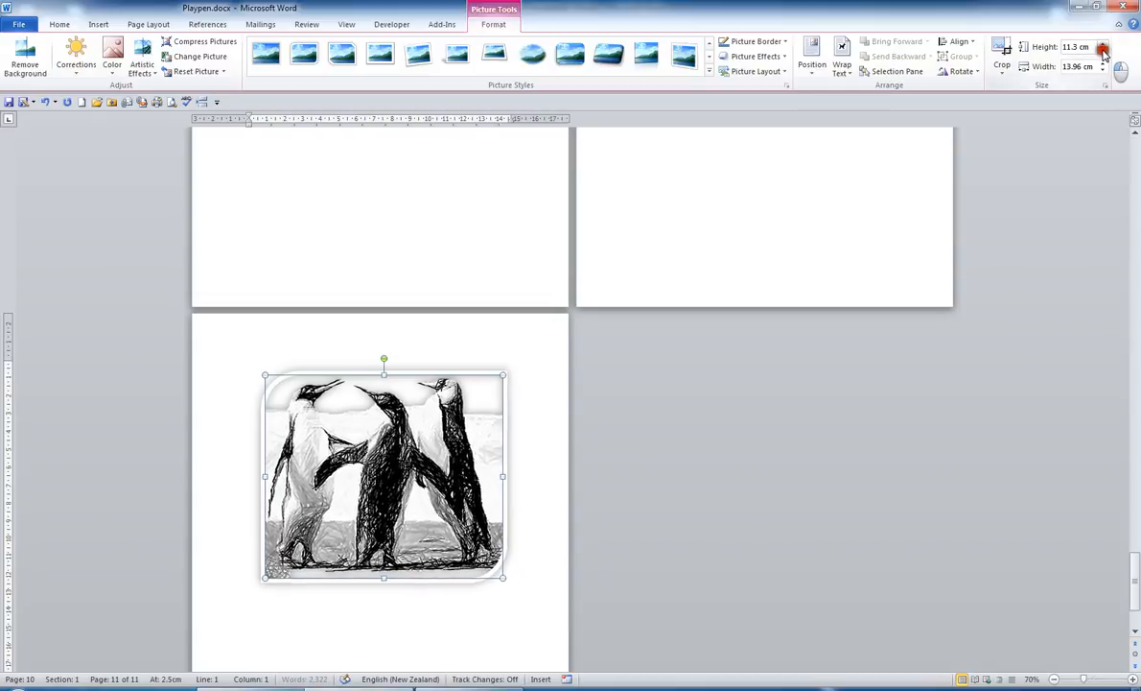
left_click(1103, 51)
left_click(1102, 51)
left_click(1102, 51)
left_click(1102, 51)
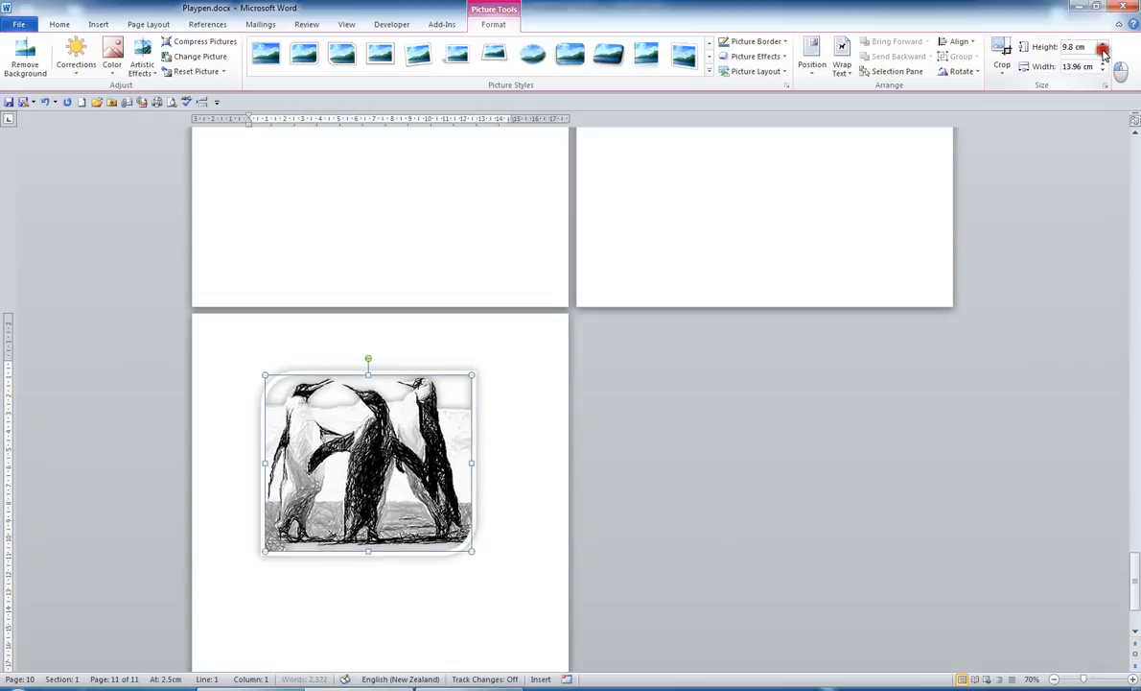
left_click(1102, 51)
left_click(1102, 51)
left_click(1102, 51)
left_click(1102, 50)
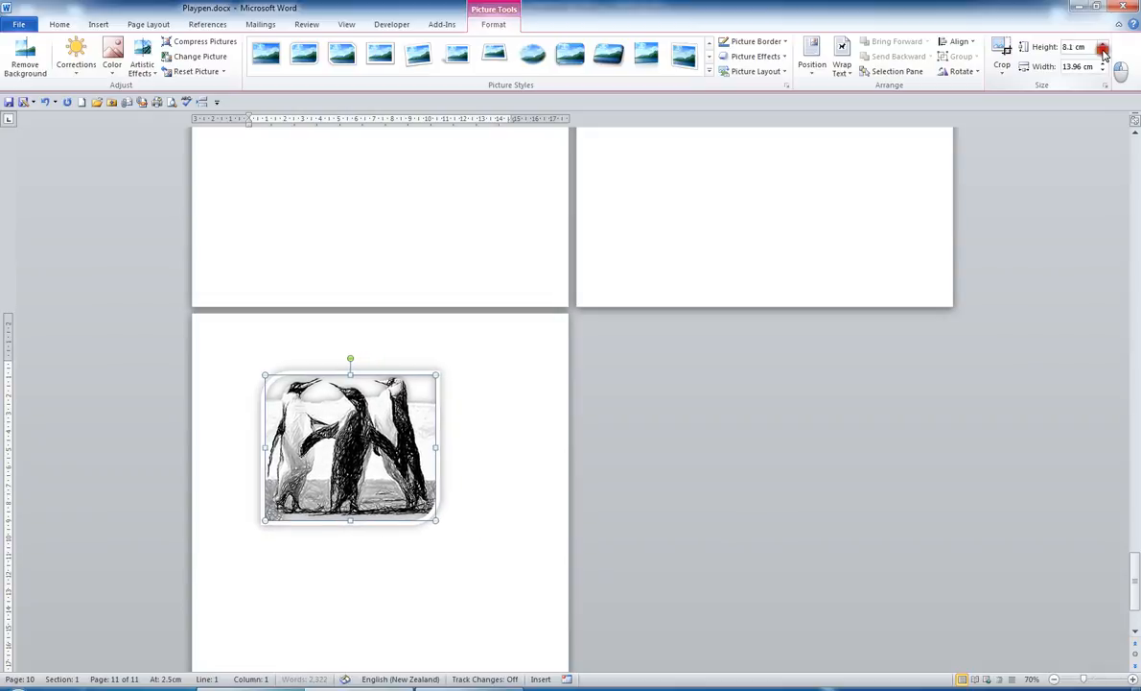
left_click(1102, 51)
left_click(1102, 51)
left_click(1102, 51)
left_click(1102, 51)
left_click(1102, 51)
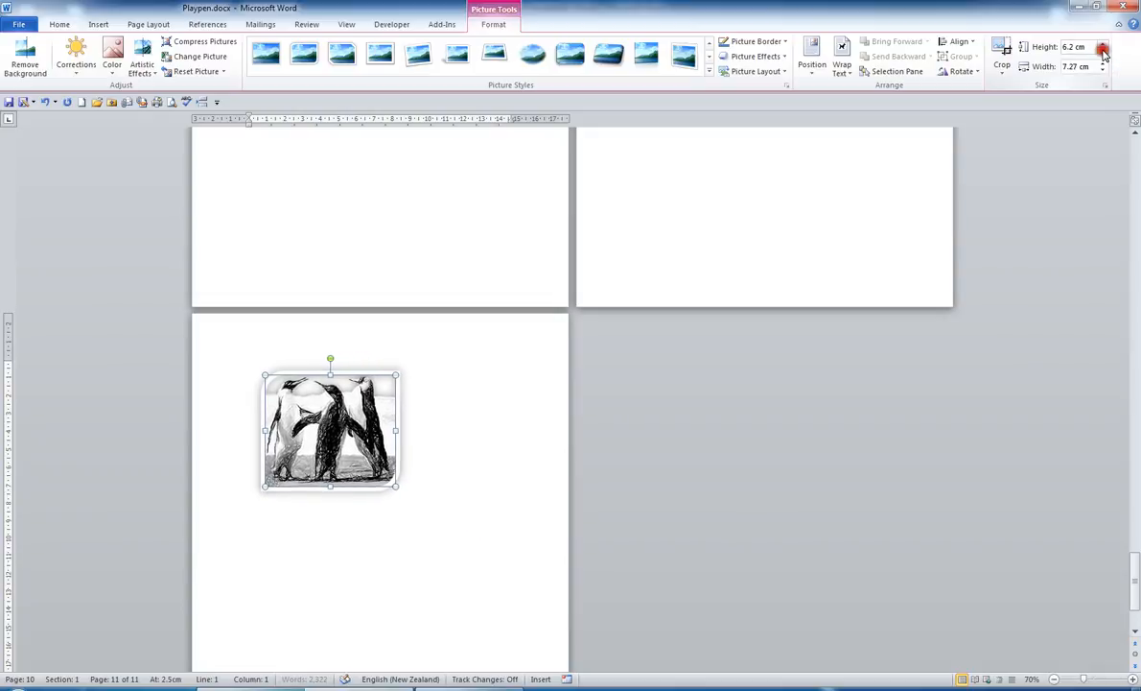
Set the picture's text wrapping to Tight and move it to the right side of the first three paragraphs on the page beside the table.
left_click(842, 72)
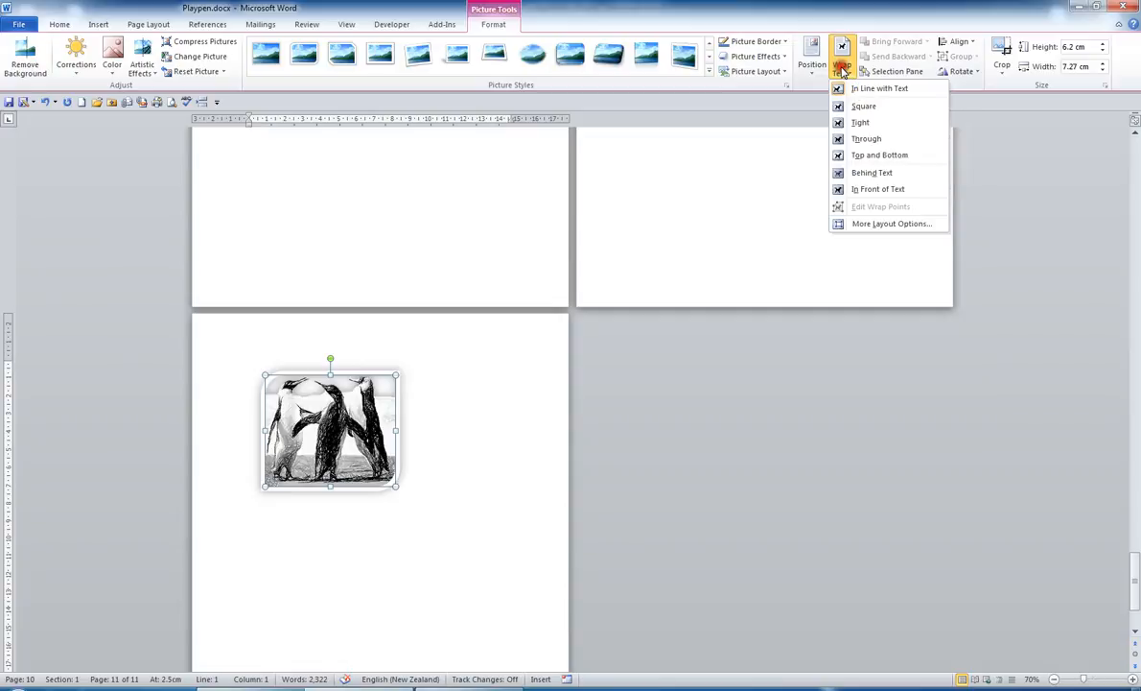
left_click(858, 123)
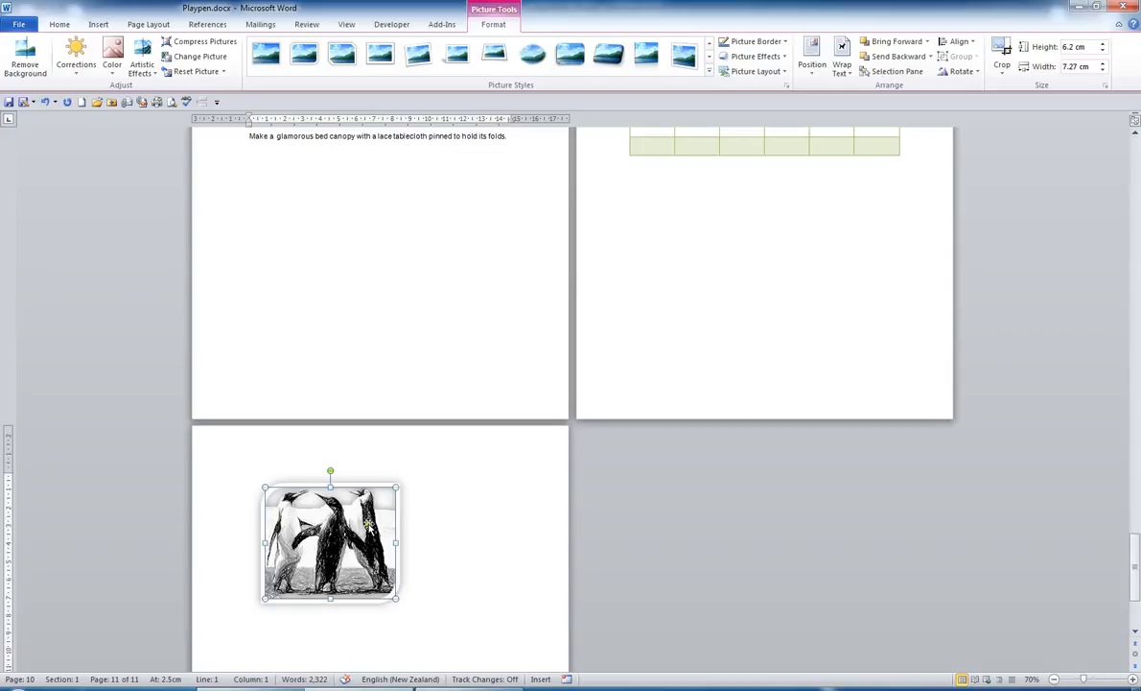
left_click_drag(359, 481, 473, 220)
scroll(624, 255, "up", 5)
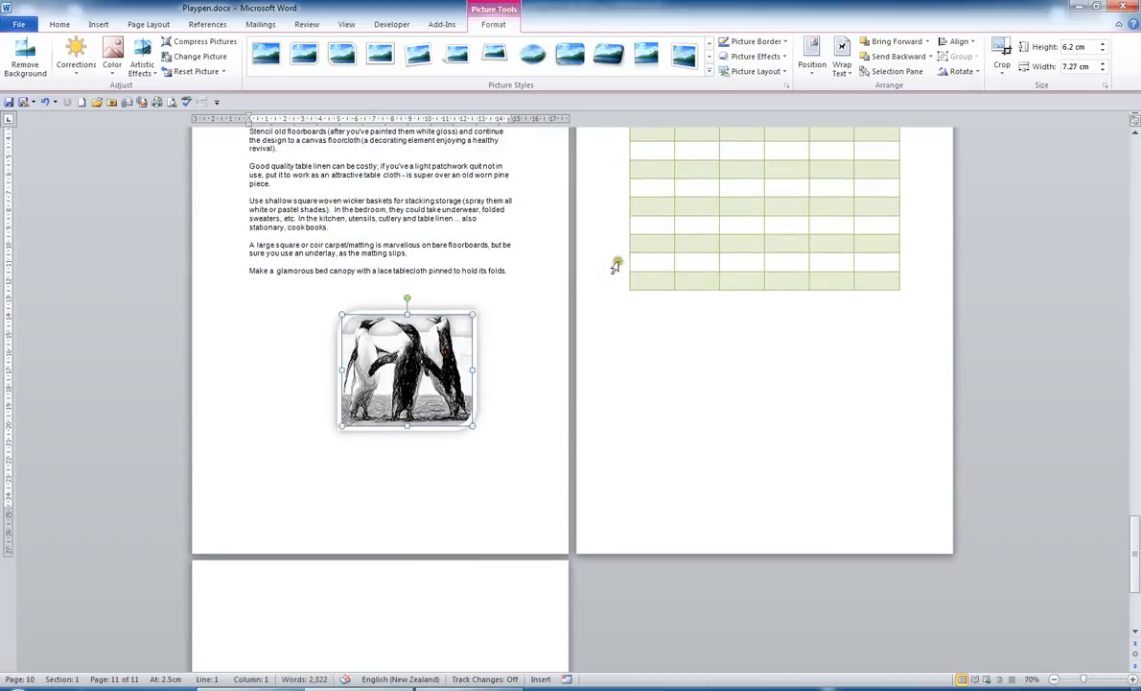
left_click_drag(413, 486, 449, 308)
left_click(422, 419)
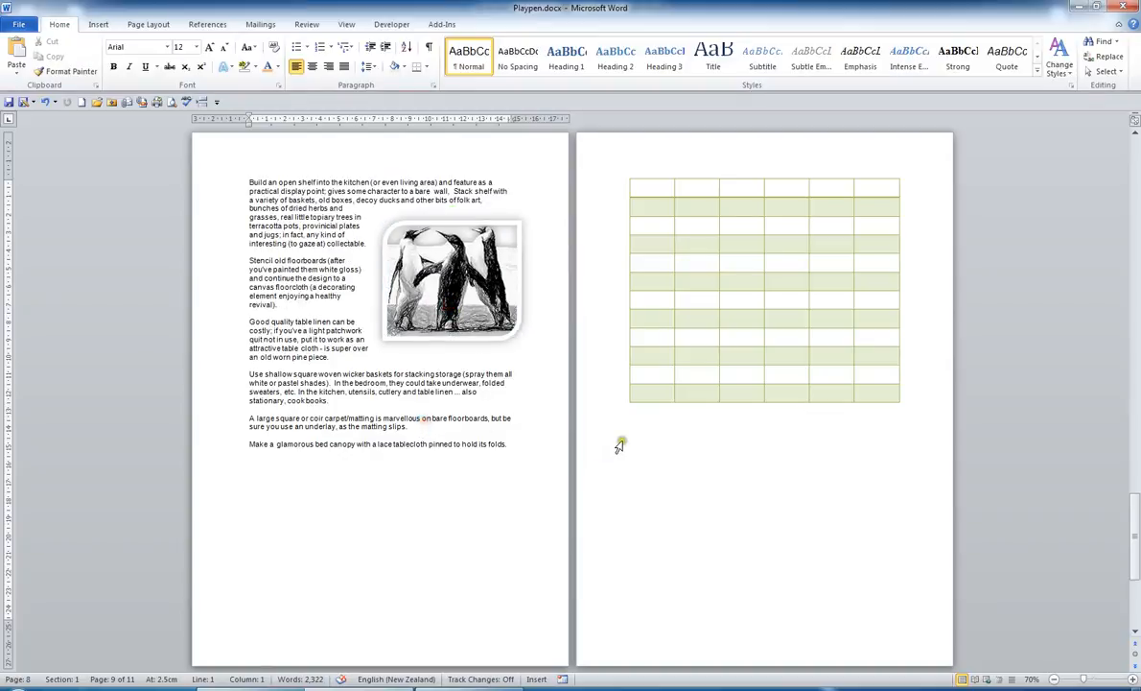
left_click(467, 267)
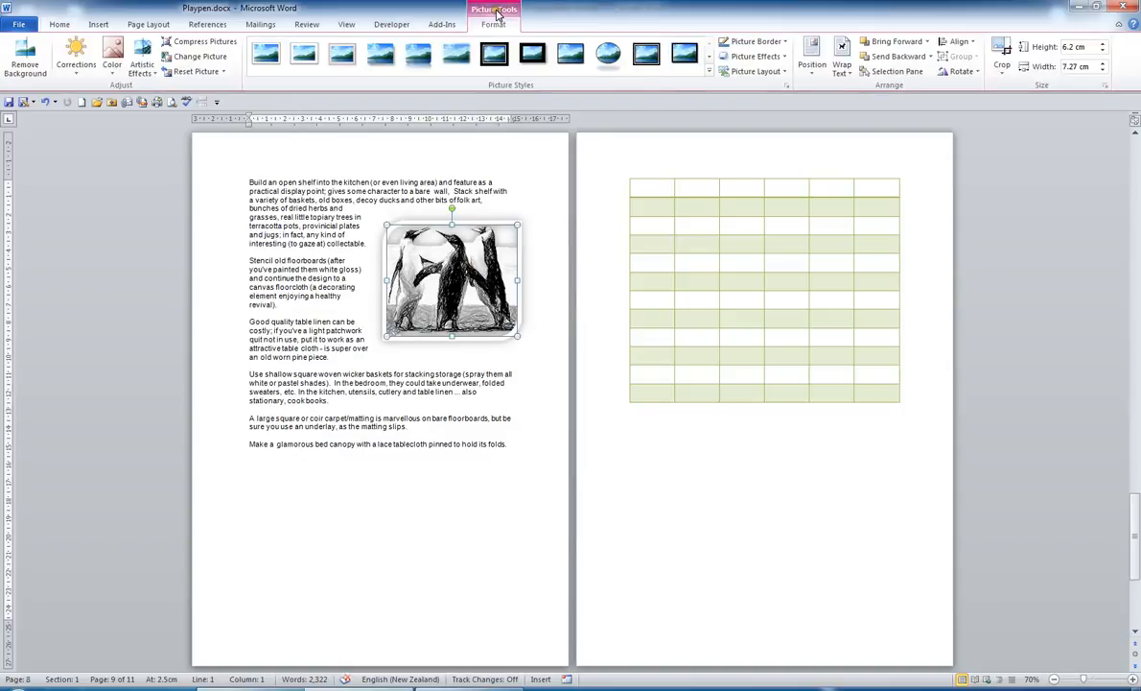